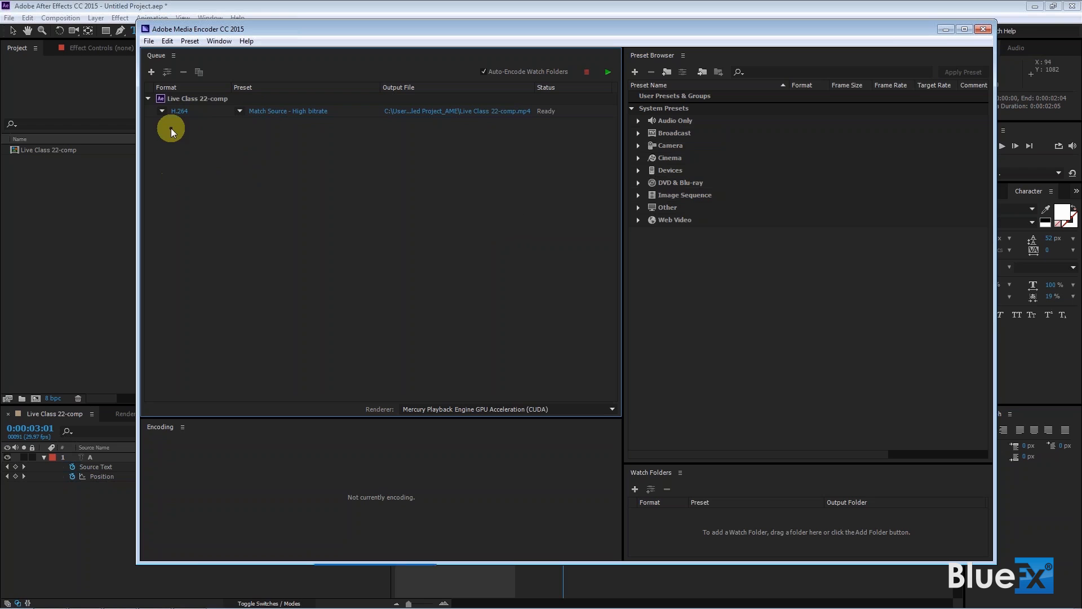
Step: Change the queued composition's format to QuickTime and open its export settings
click(162, 112)
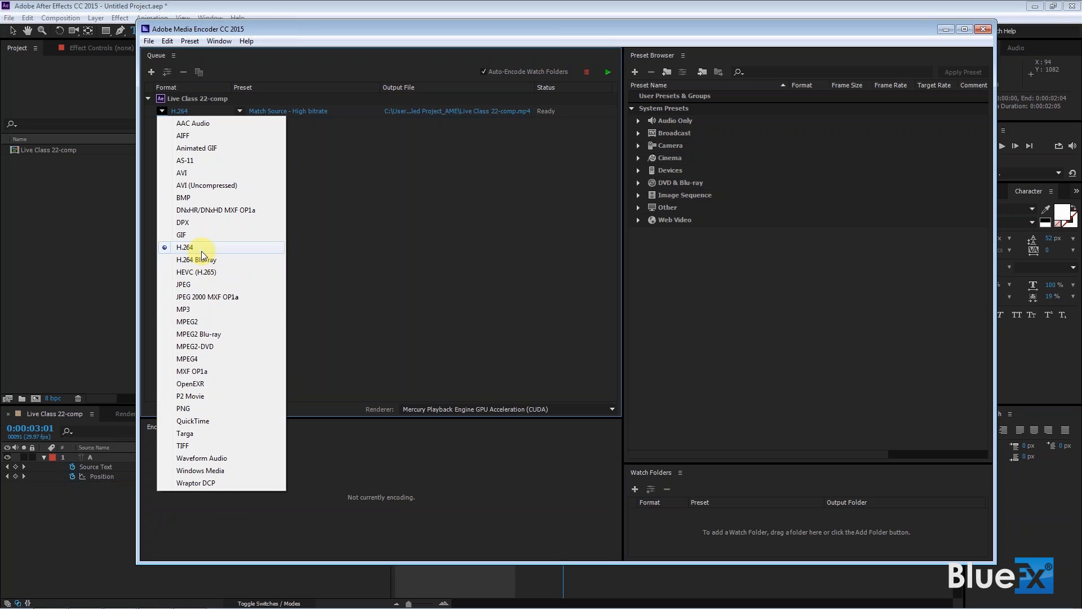
click(193, 421)
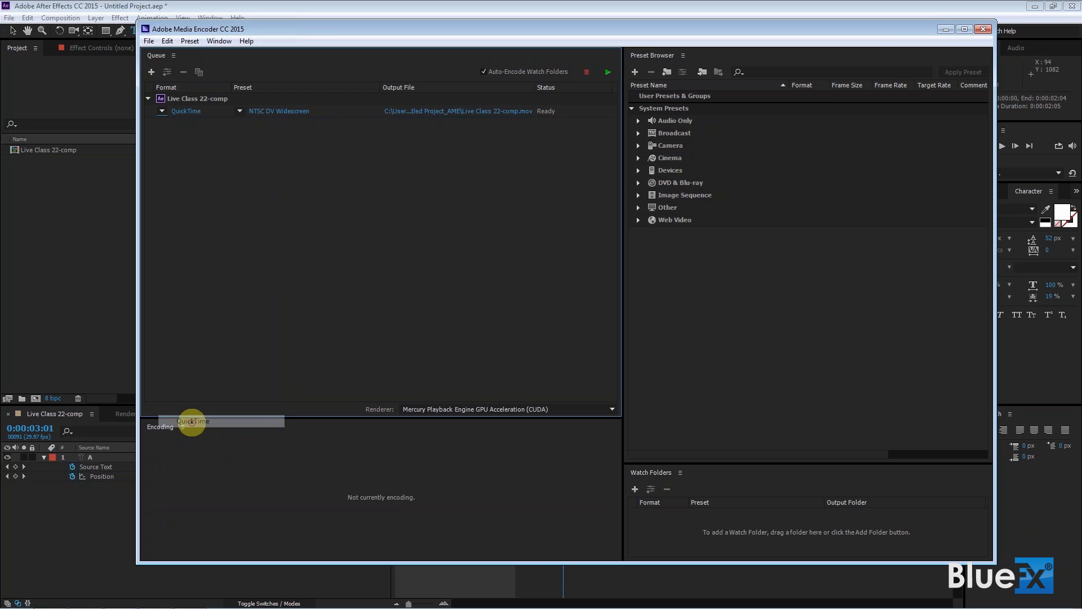
click(235, 140)
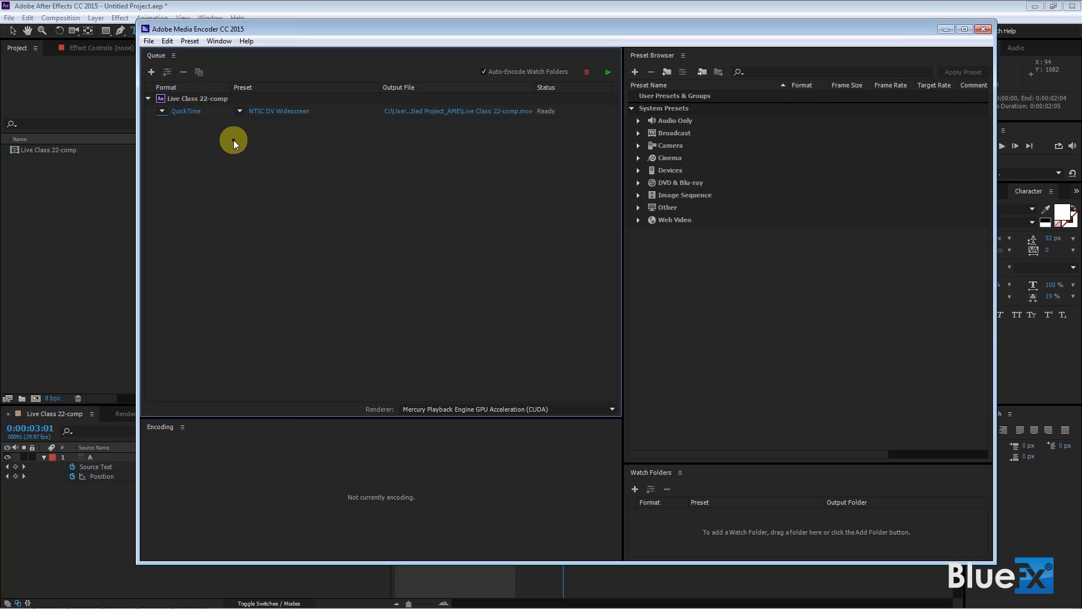
click(187, 111)
click(186, 111)
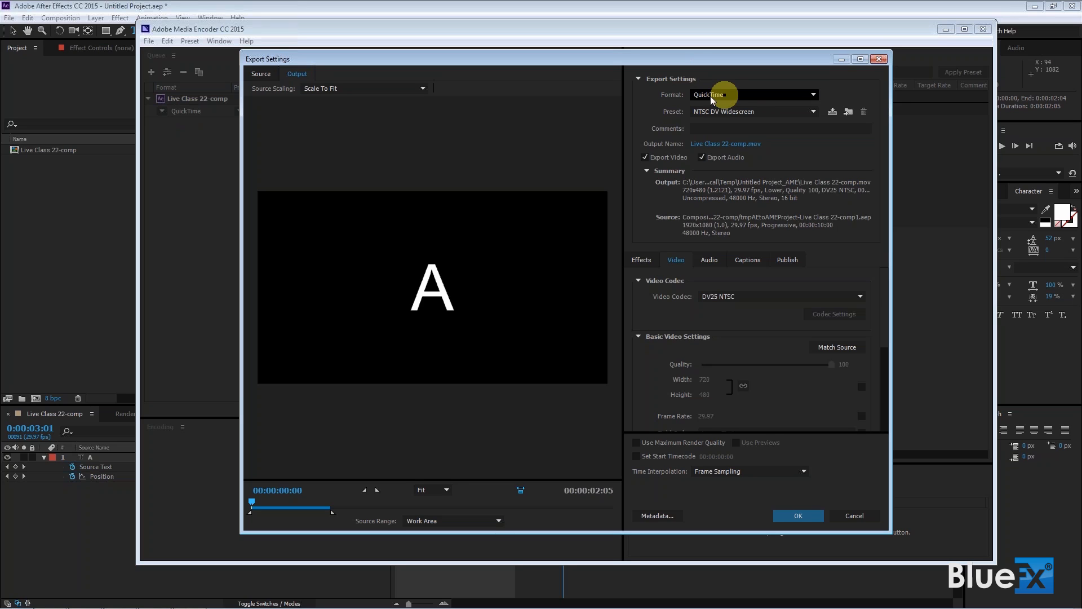
Step: Review the presets and video codecs available for the QuickTime format
click(812, 114)
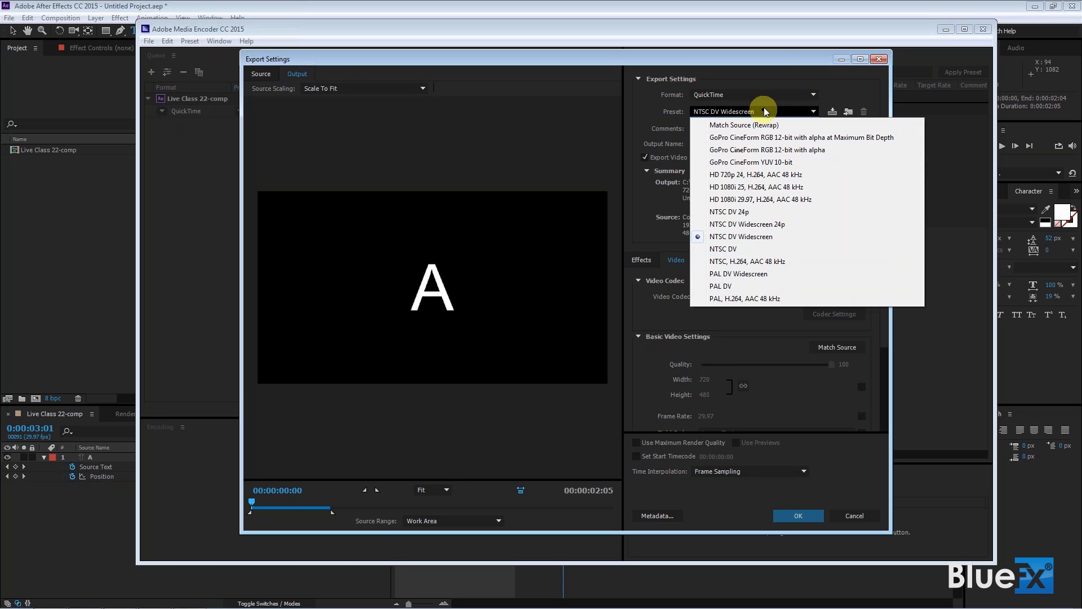
click(778, 66)
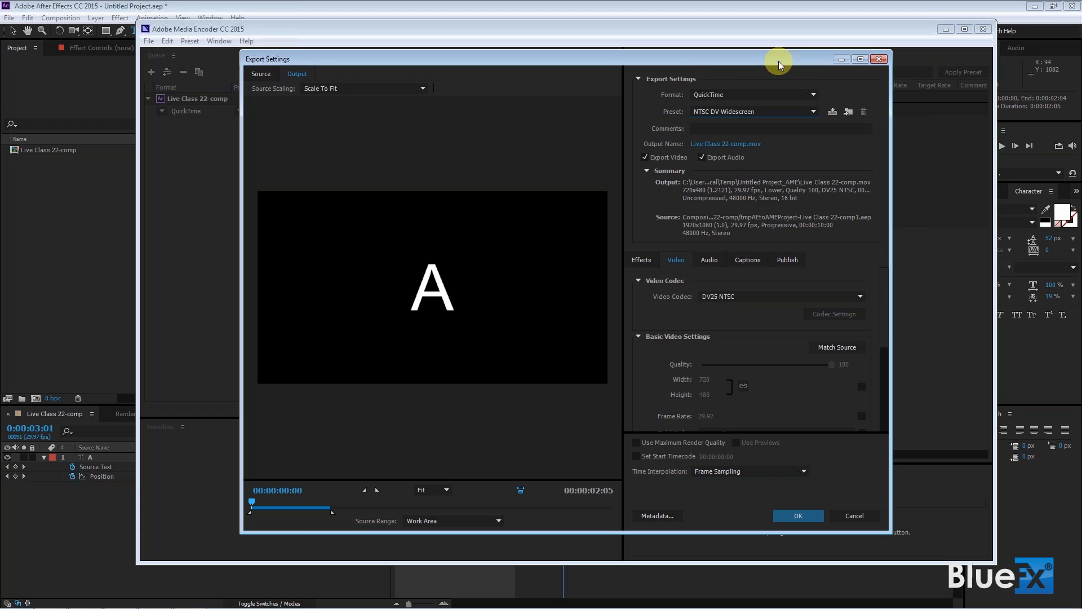
click(860, 299)
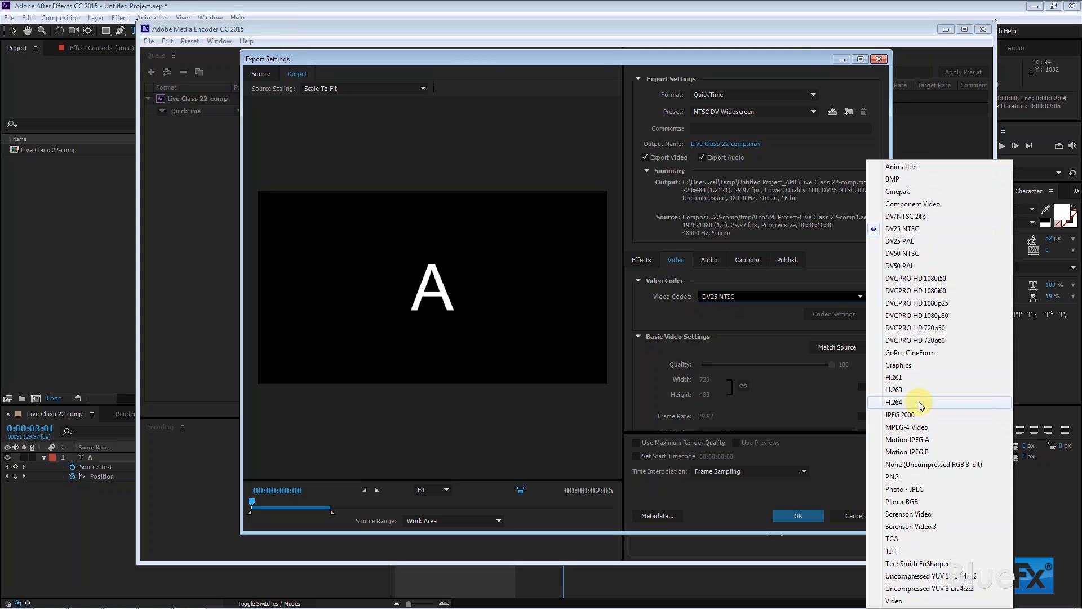
click(794, 59)
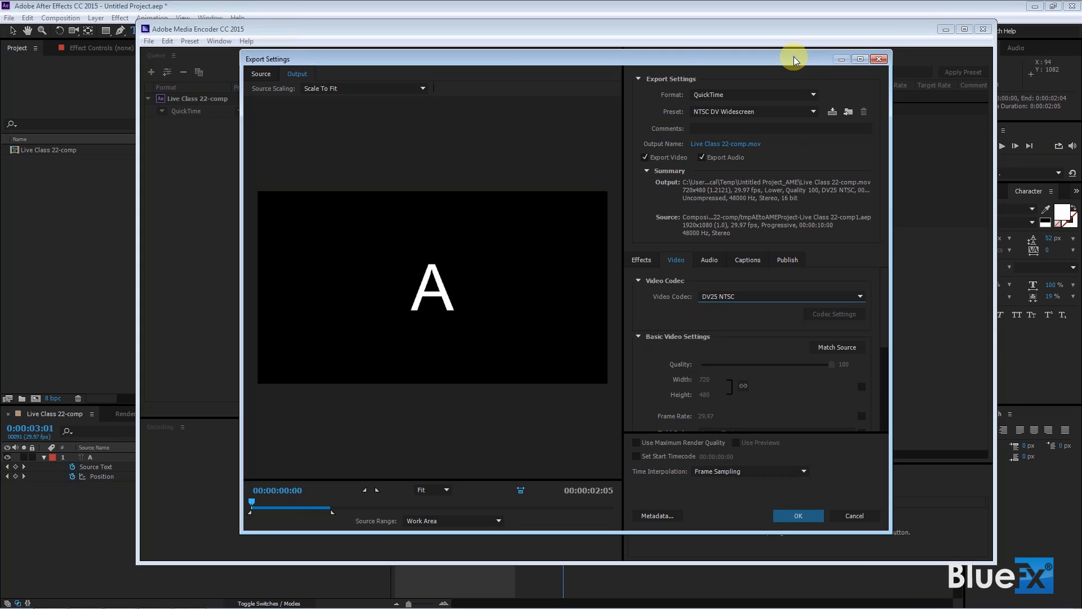
Step: Try the AVI (Uncompressed) export format, toggling its width-height link, and the MPEG2 Blu-ray format
click(812, 95)
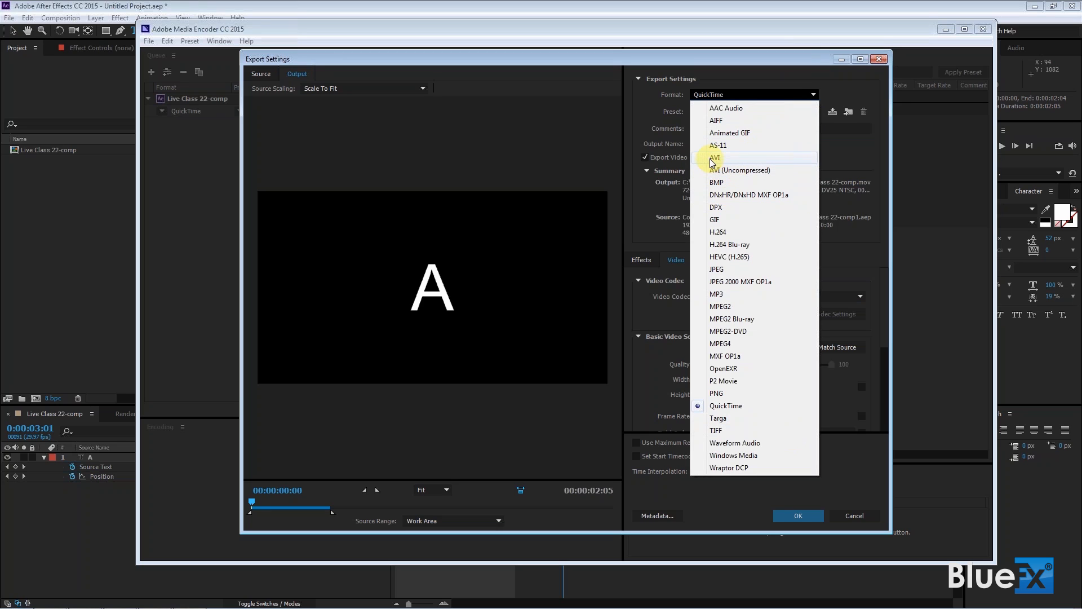
click(739, 172)
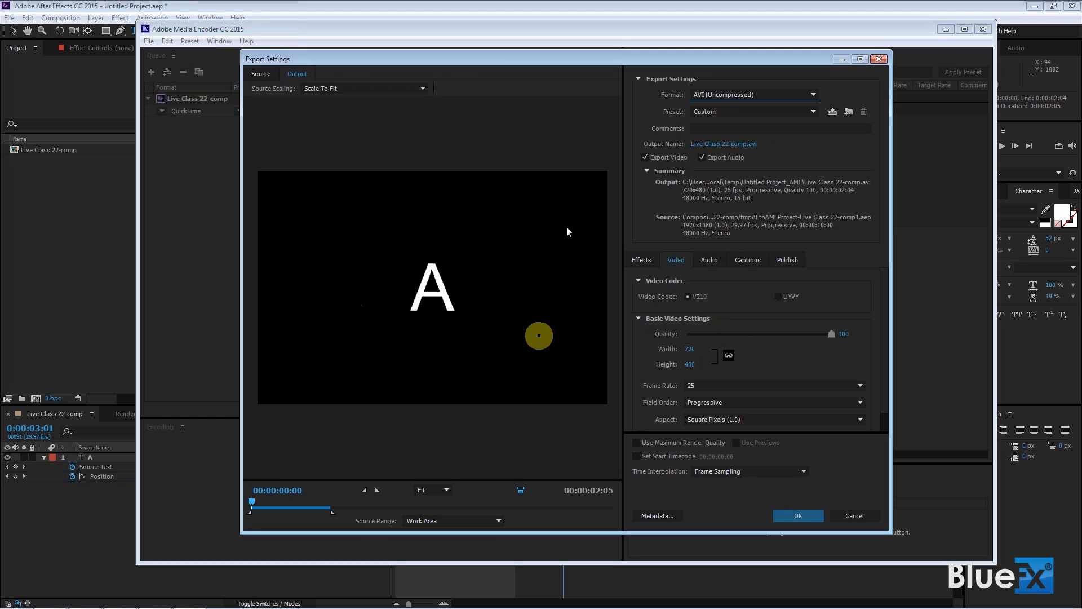
click(728, 358)
click(728, 356)
click(738, 389)
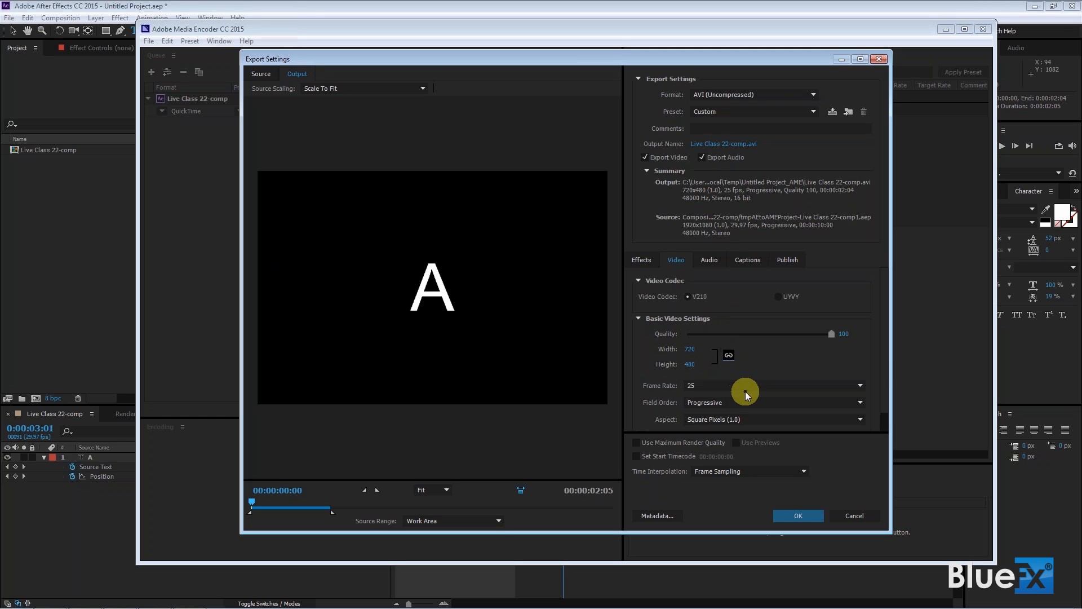
click(813, 95)
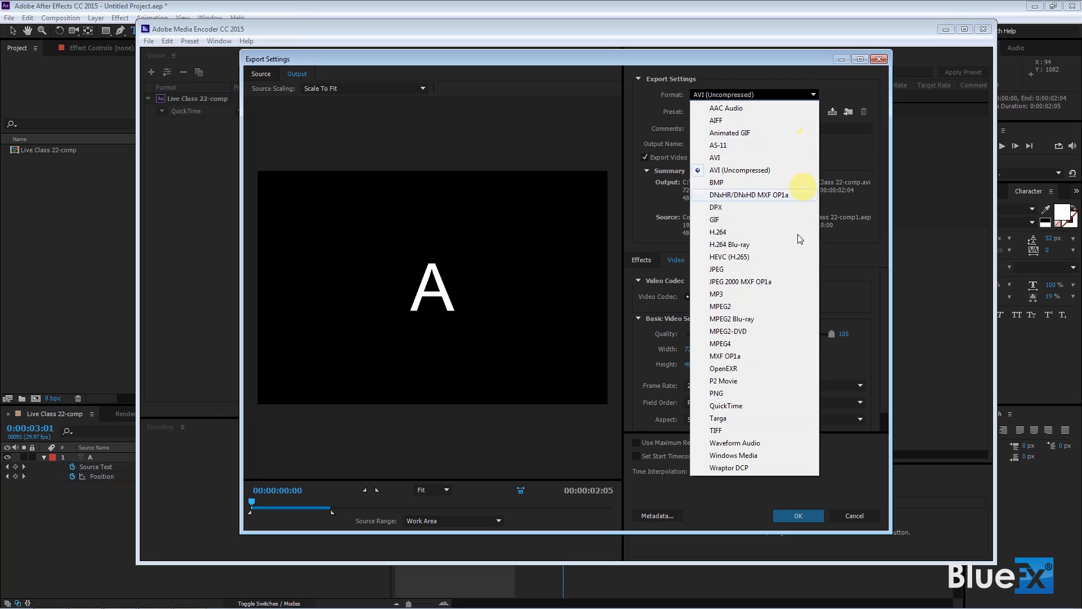
click(720, 319)
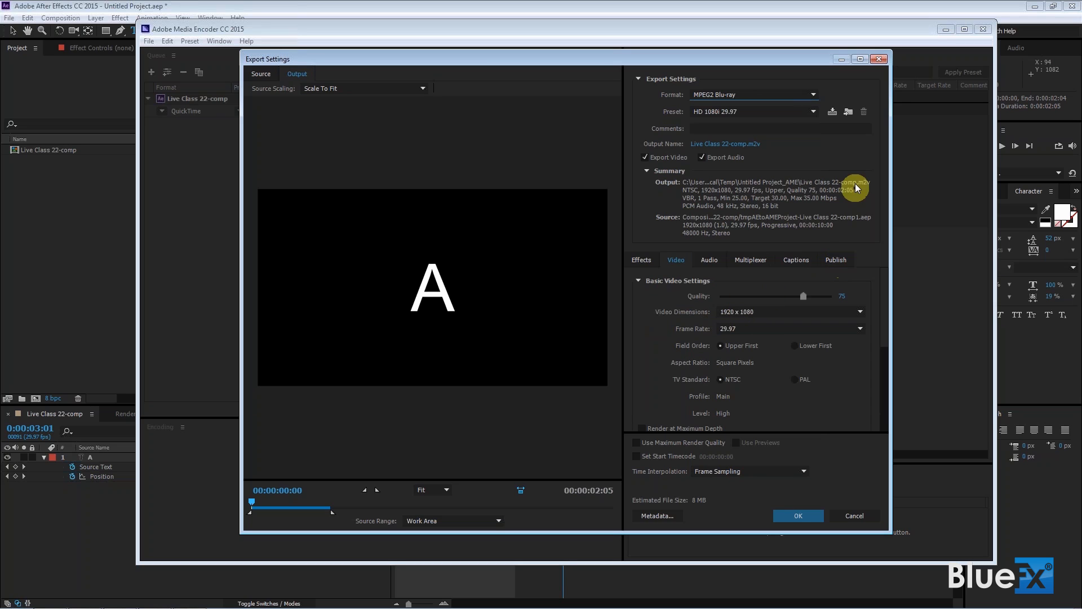
Step: Set the export format to H.264 and review its presets, keeping Match Source - High bitrate
click(813, 94)
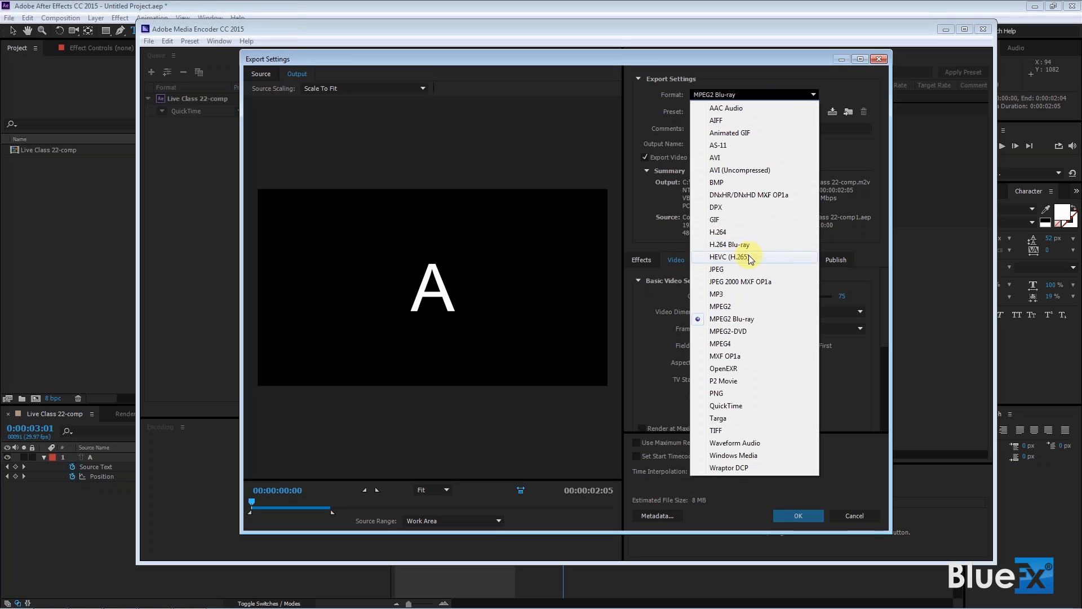
click(720, 231)
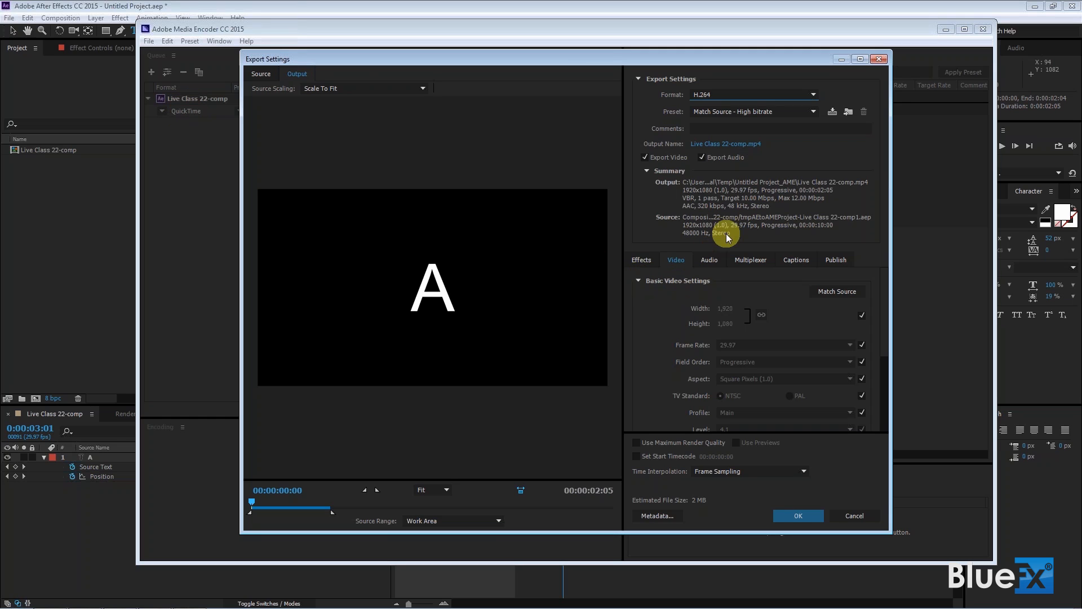
click(814, 110)
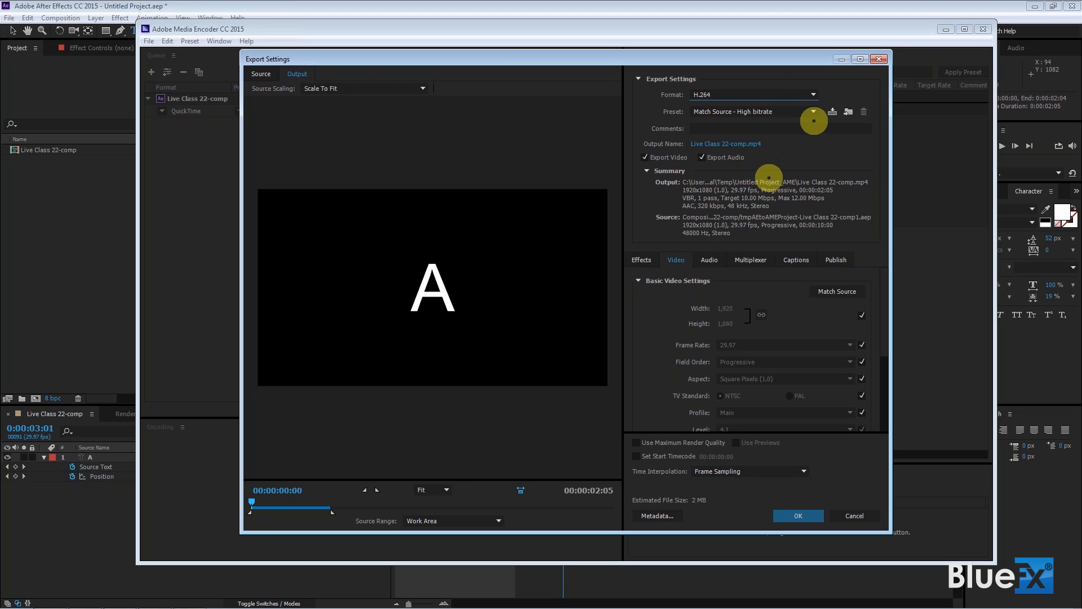
click(813, 112)
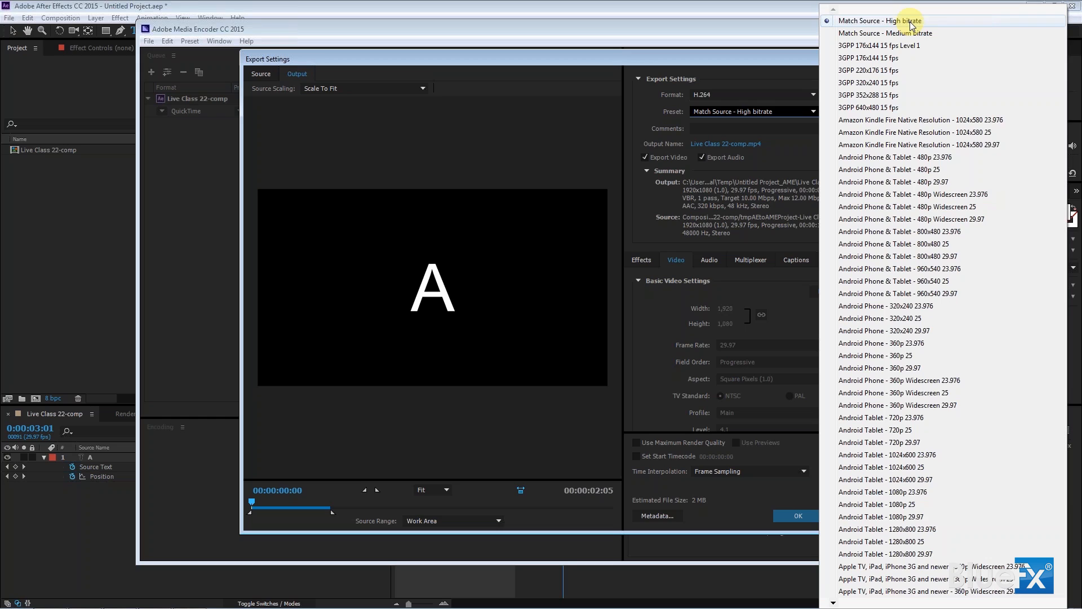
click(731, 57)
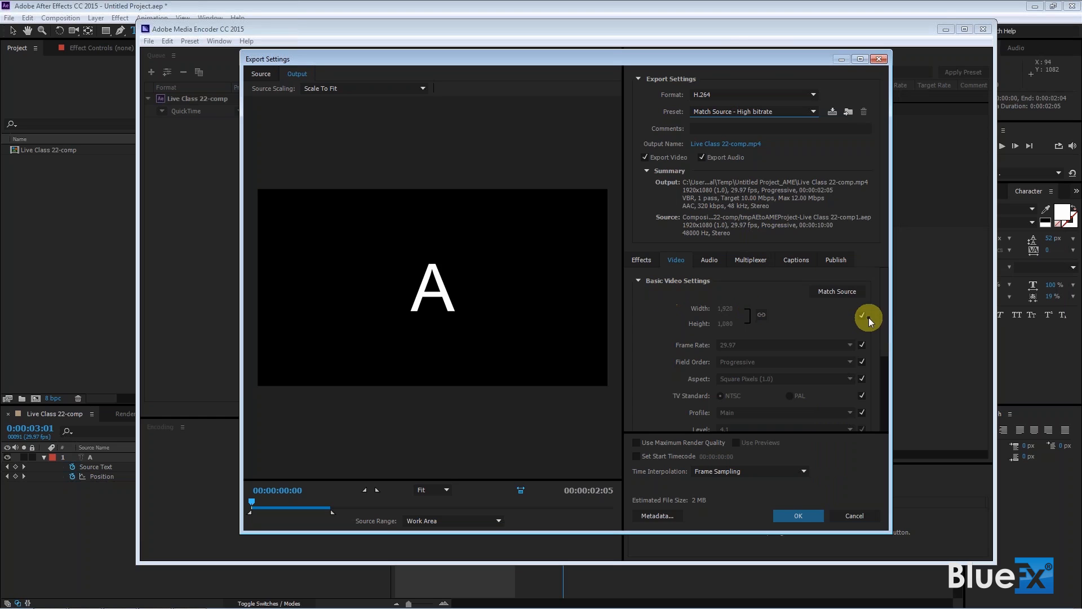
Step: Try VBR, 2 pass bitrate encoding in the video settings and return it to VBR, 1 pass
drag(885, 322, 896, 409)
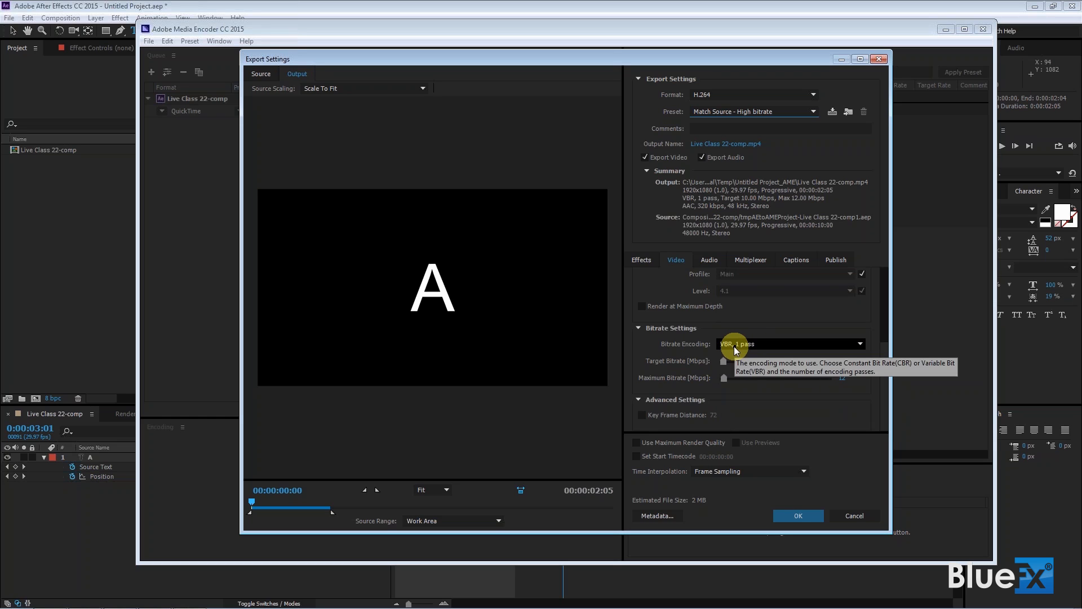
click(859, 345)
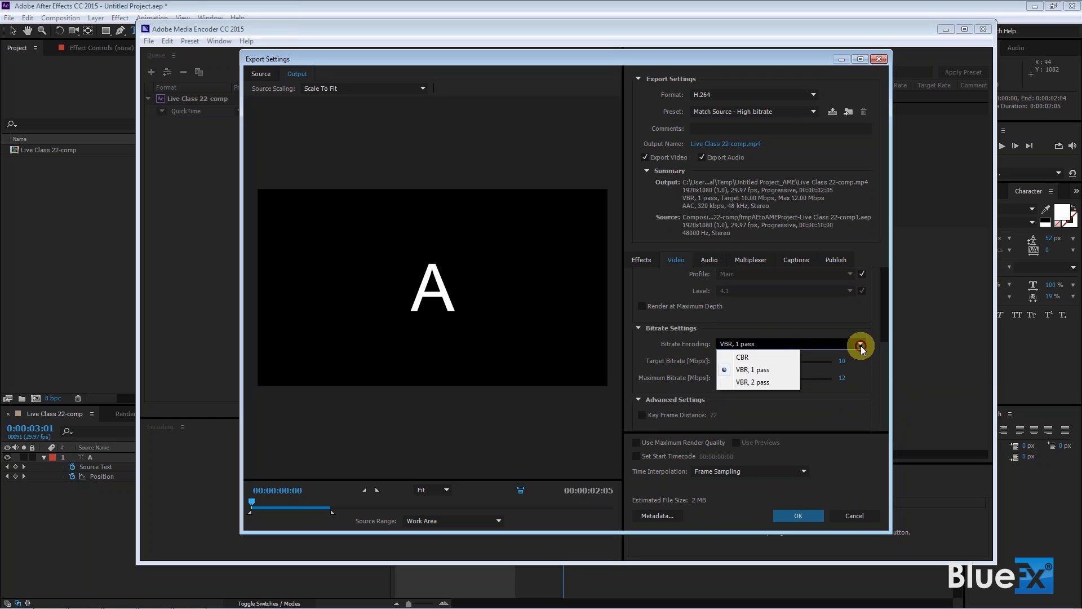
click(766, 383)
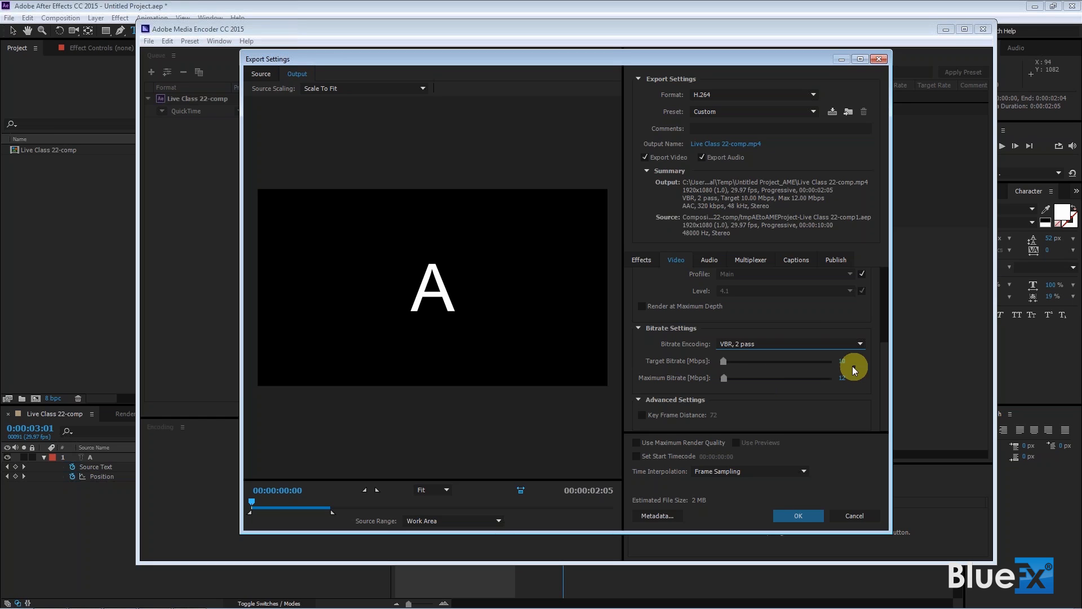
click(857, 344)
click(765, 372)
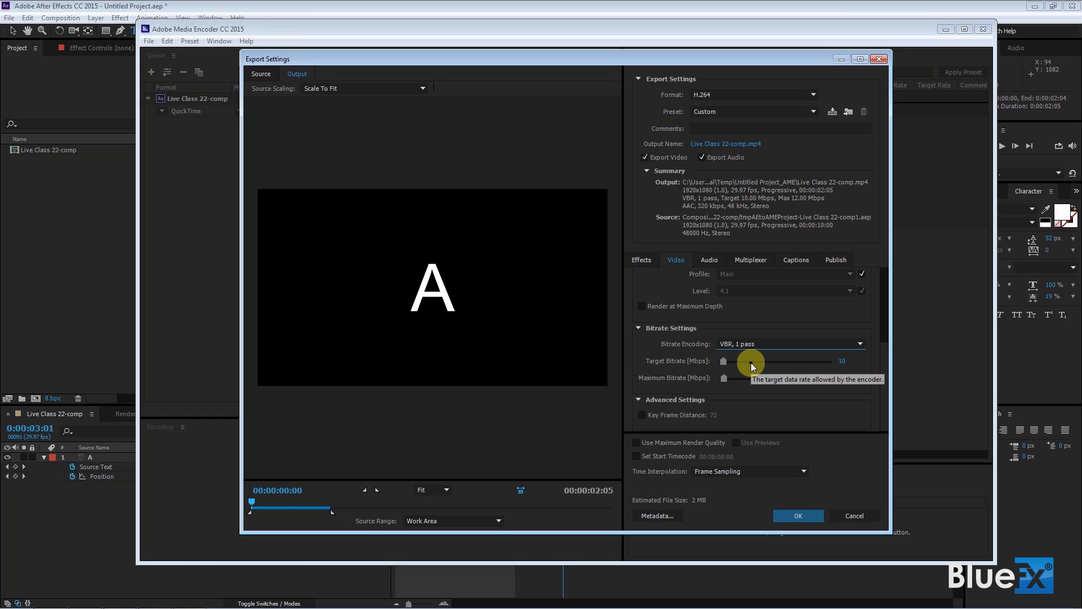
Step: Try a high target bitrate of 171.2 Mbps, and lower the target and maximum bitrates to 11.51 Mbps
drag(727, 363, 783, 367)
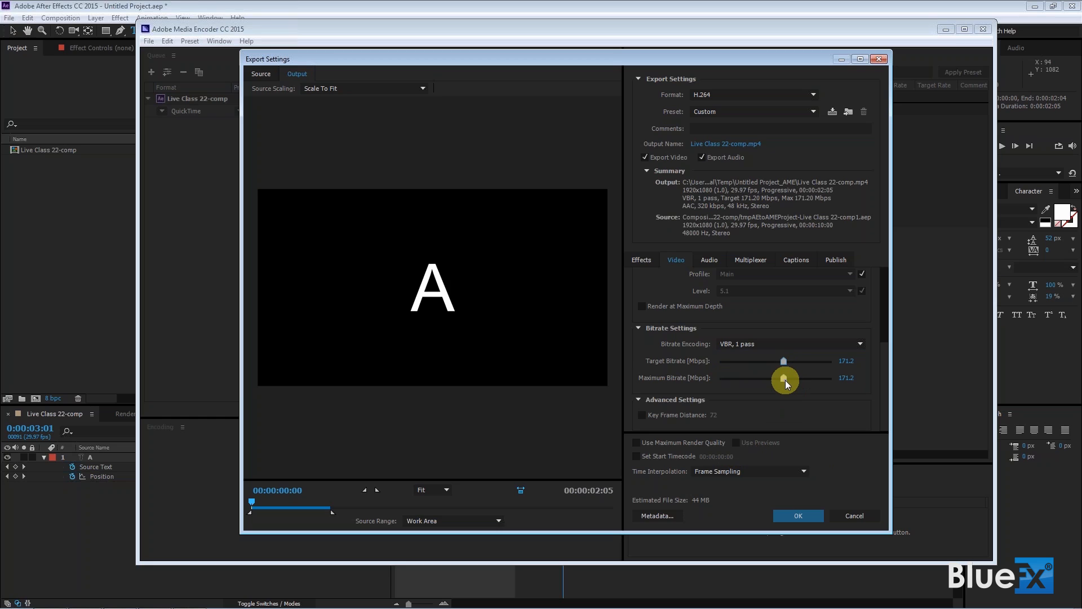
drag(786, 380, 739, 376)
drag(785, 362, 728, 376)
drag(721, 362, 725, 364)
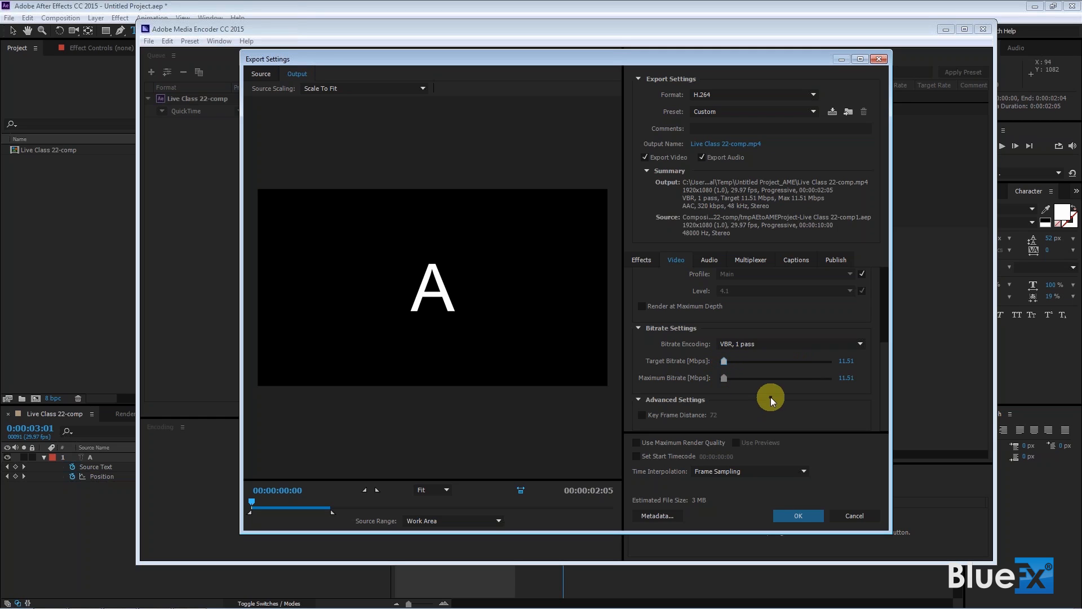